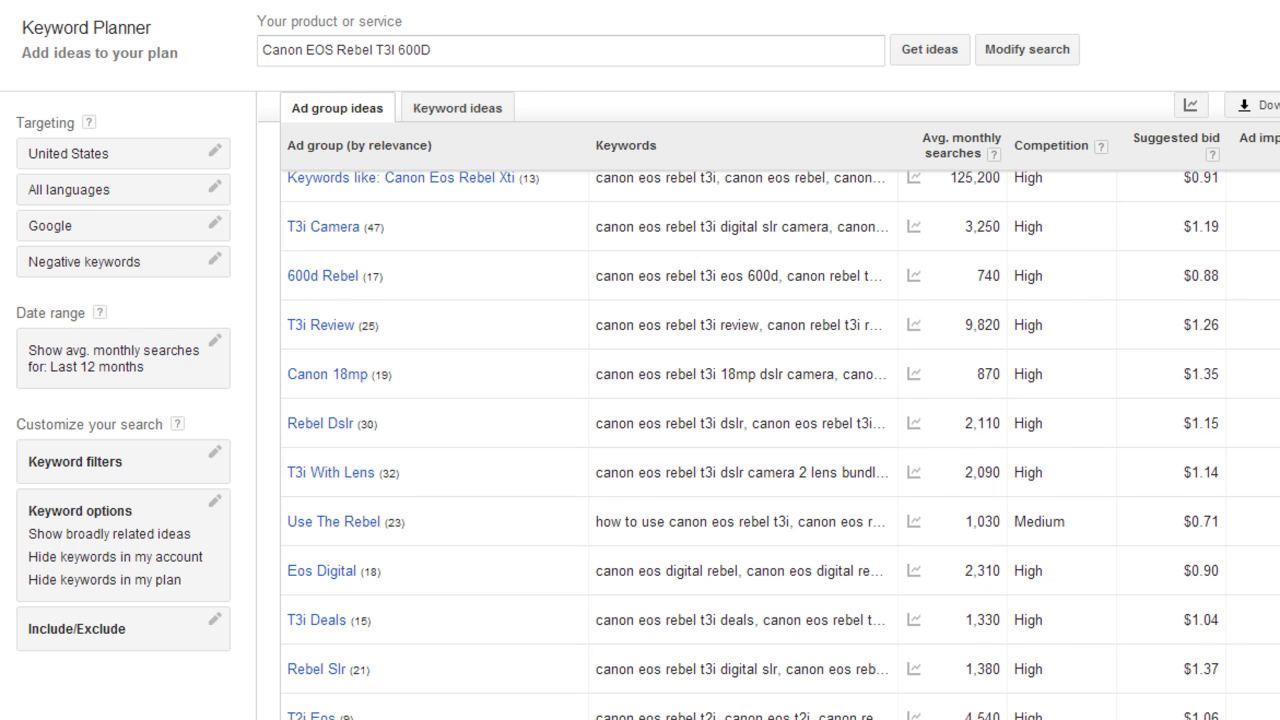
pyautogui.scroll(1, 780, 440)
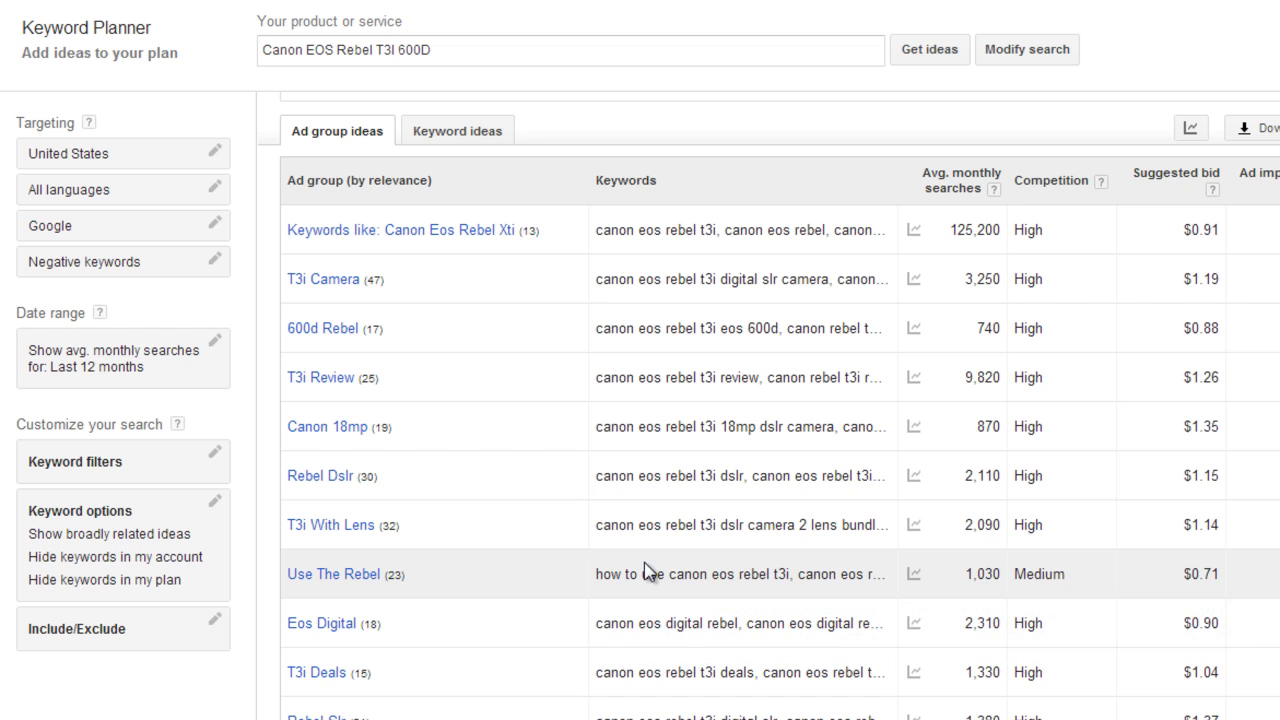
pyautogui.scroll(1, 620, 562)
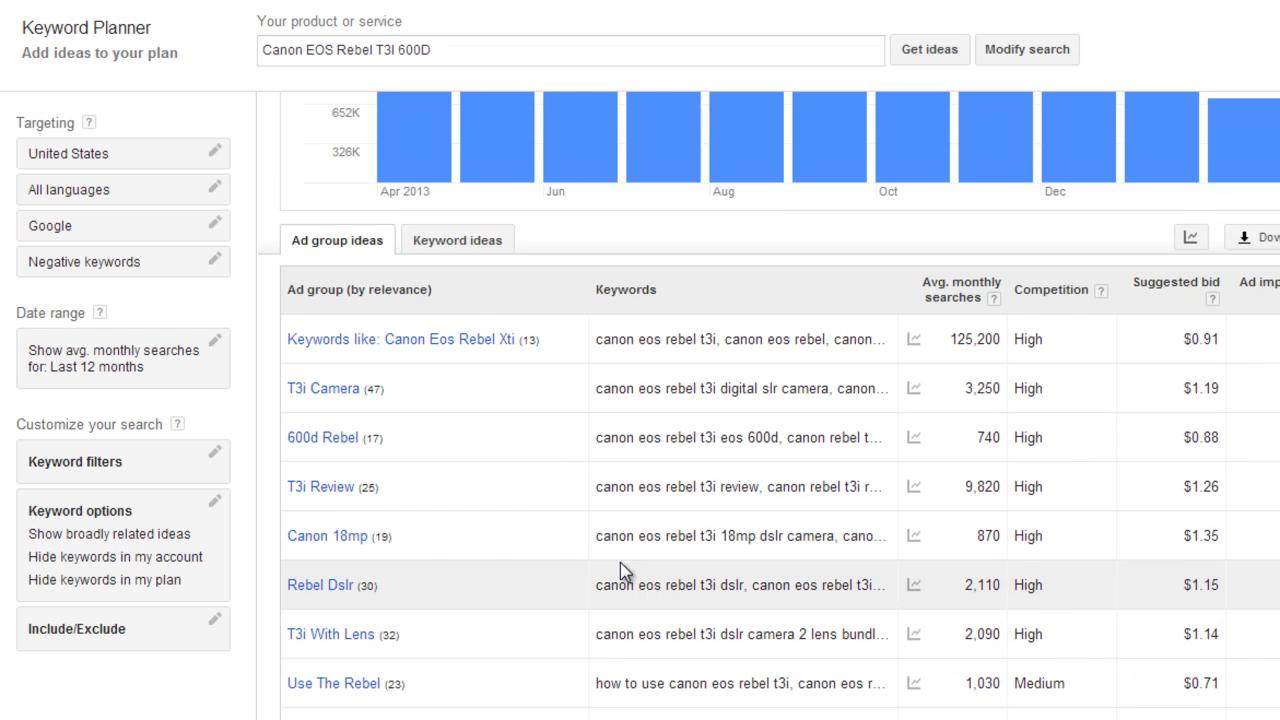
pyautogui.scroll(1, 594, 528)
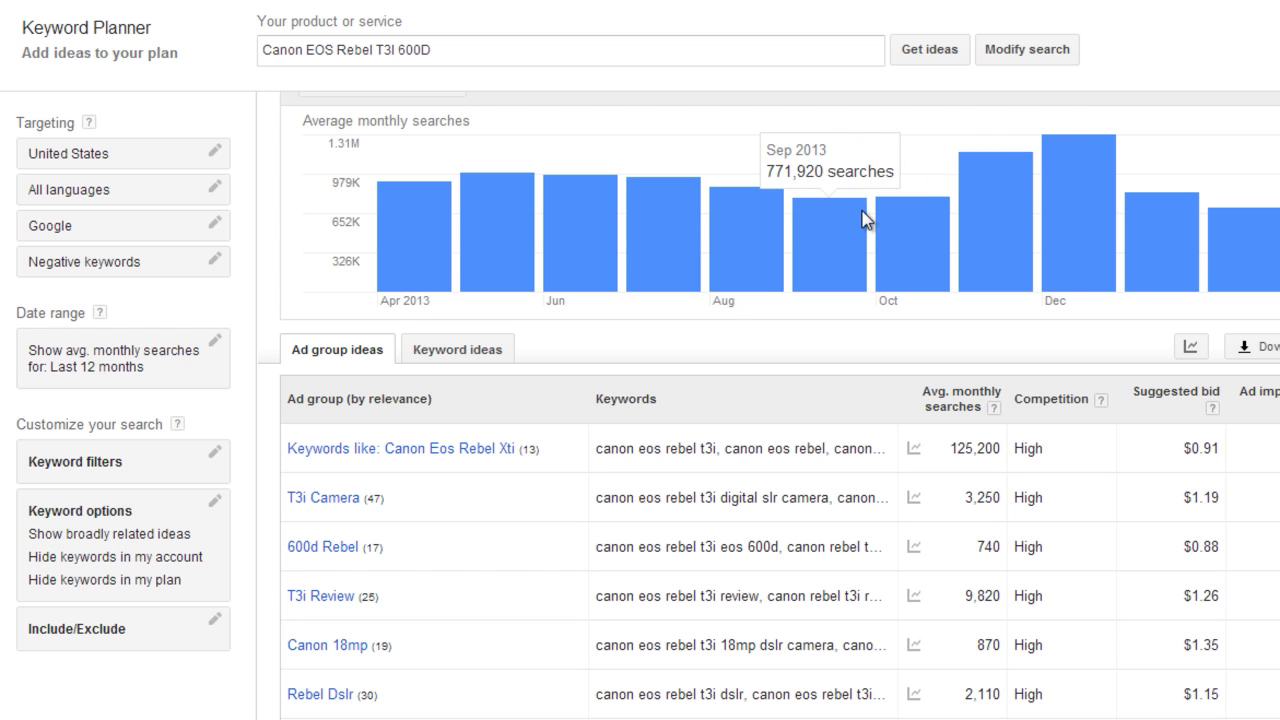
pyautogui.scroll(-1, 560, 580)
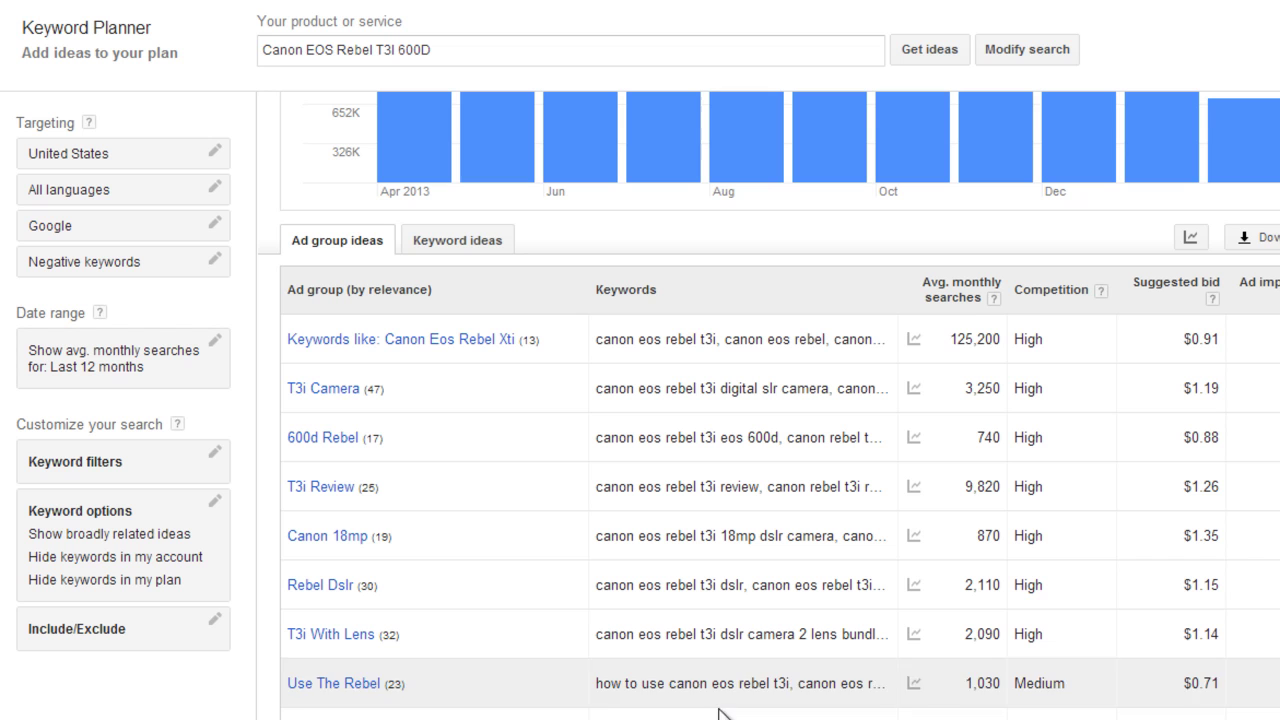
# Open the Use The Rebel ad group and scan its keywords and search volumes.
pyautogui.click(298, 688)
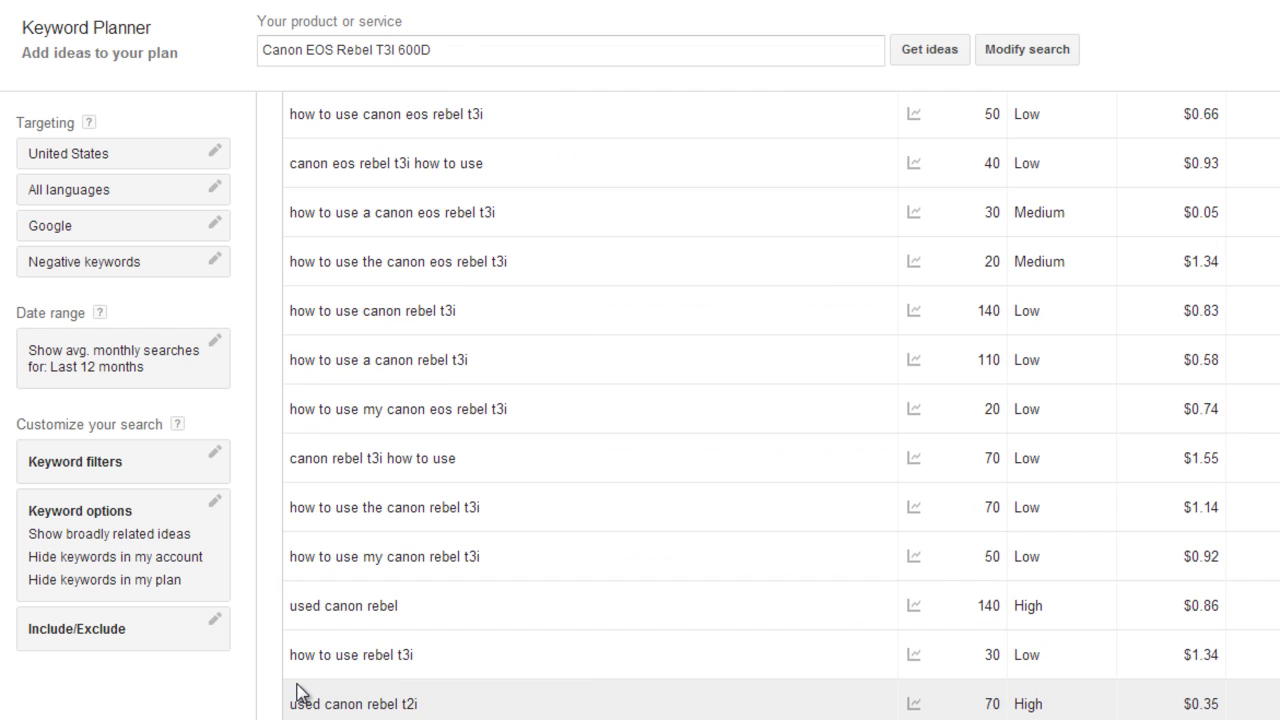
pyautogui.scroll(2, 600, 576)
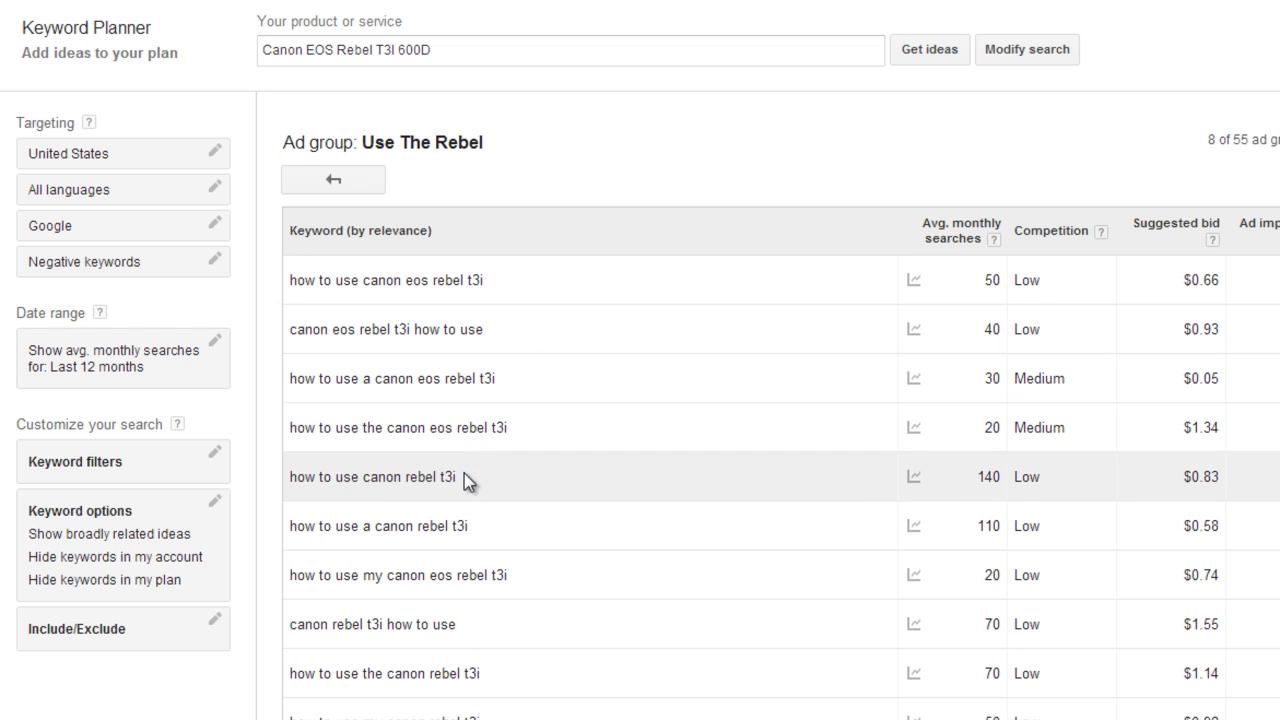
pyautogui.scroll(-2, 705, 557)
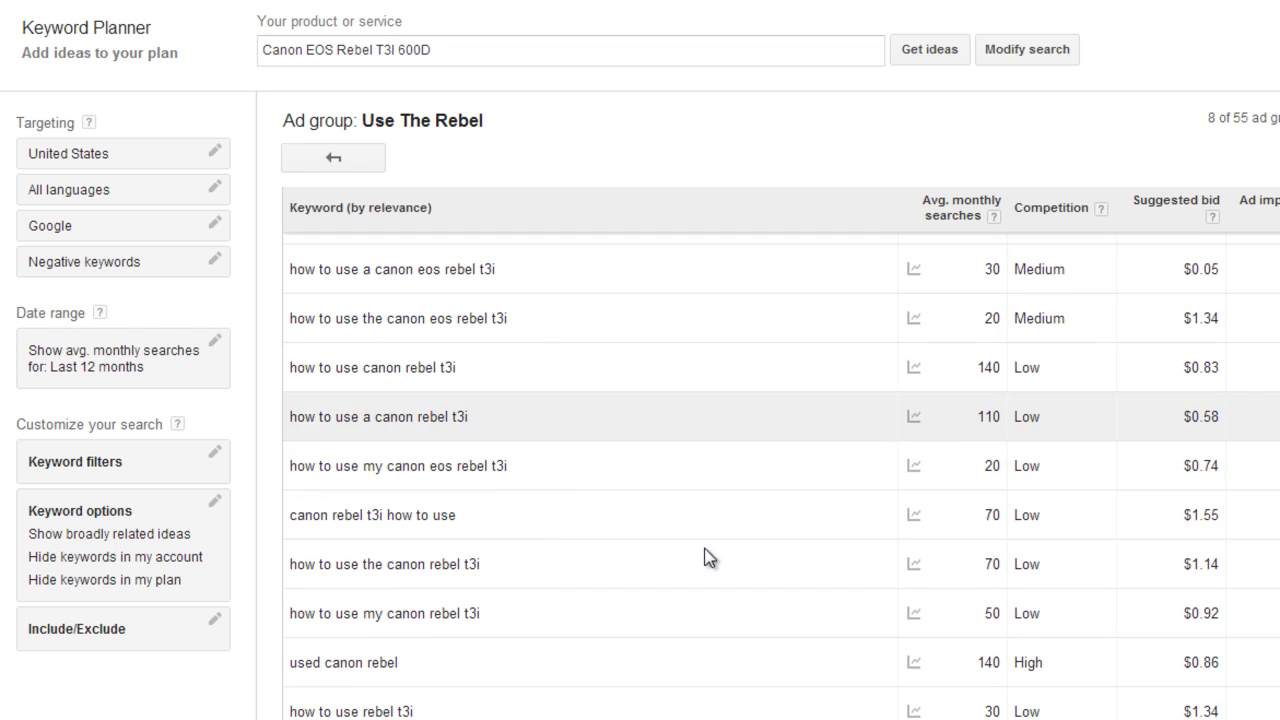
pyautogui.scroll(-2, 575, 568)
pyautogui.scroll(2, 575, 568)
pyautogui.scroll(-3, 576, 570)
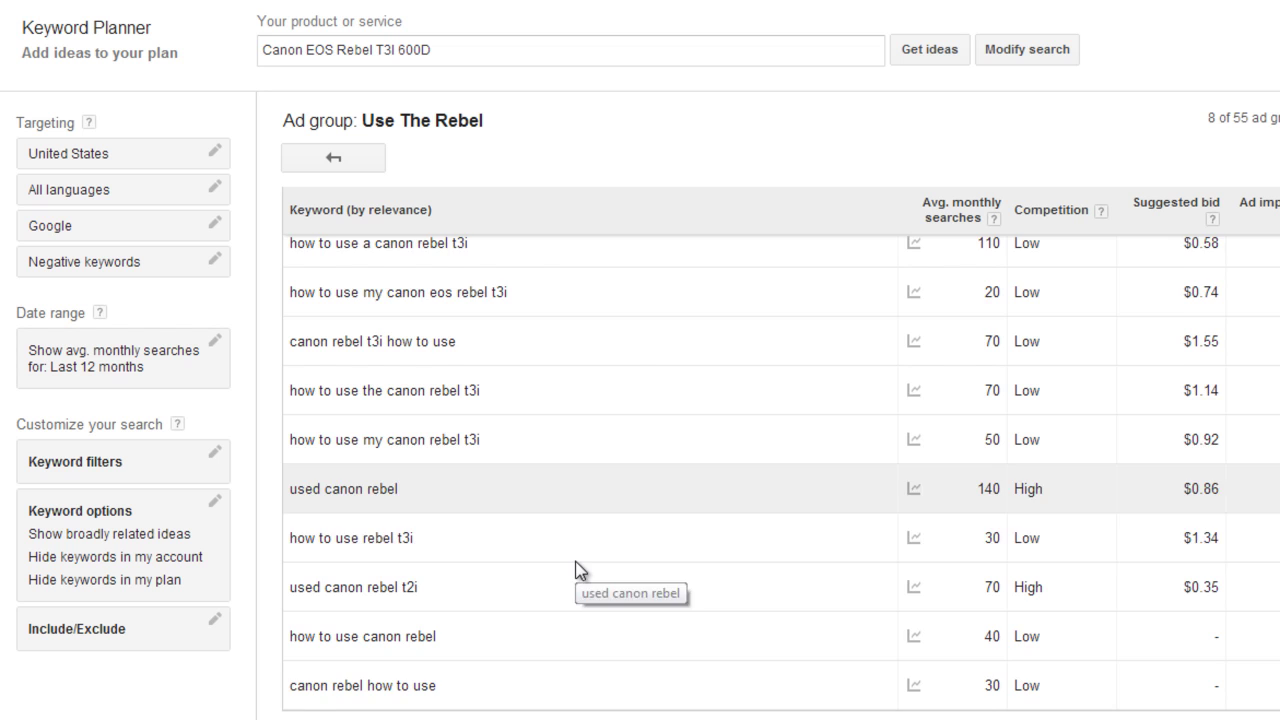
pyautogui.scroll(4, 576, 569)
pyautogui.scroll(1, 577, 569)
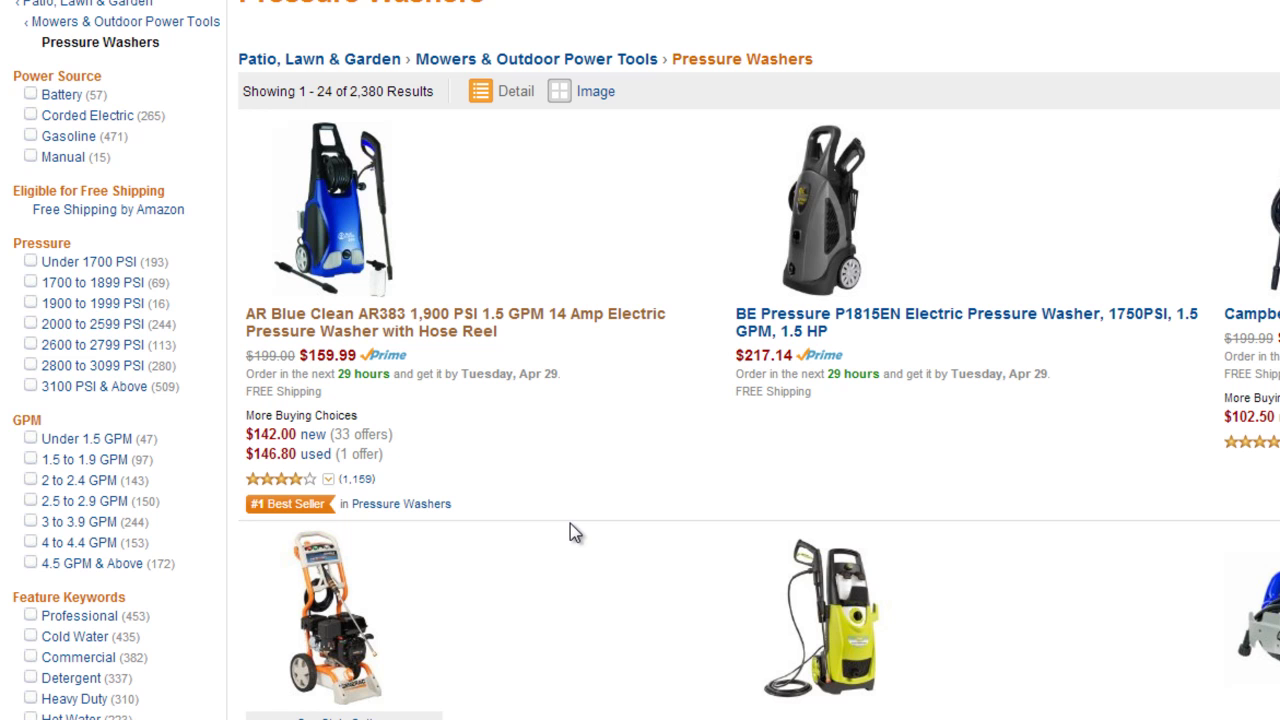
# Open the best-selling AR Blue Clean AR383 listing and browse its reviews and product details.
pyautogui.click(606, 322)
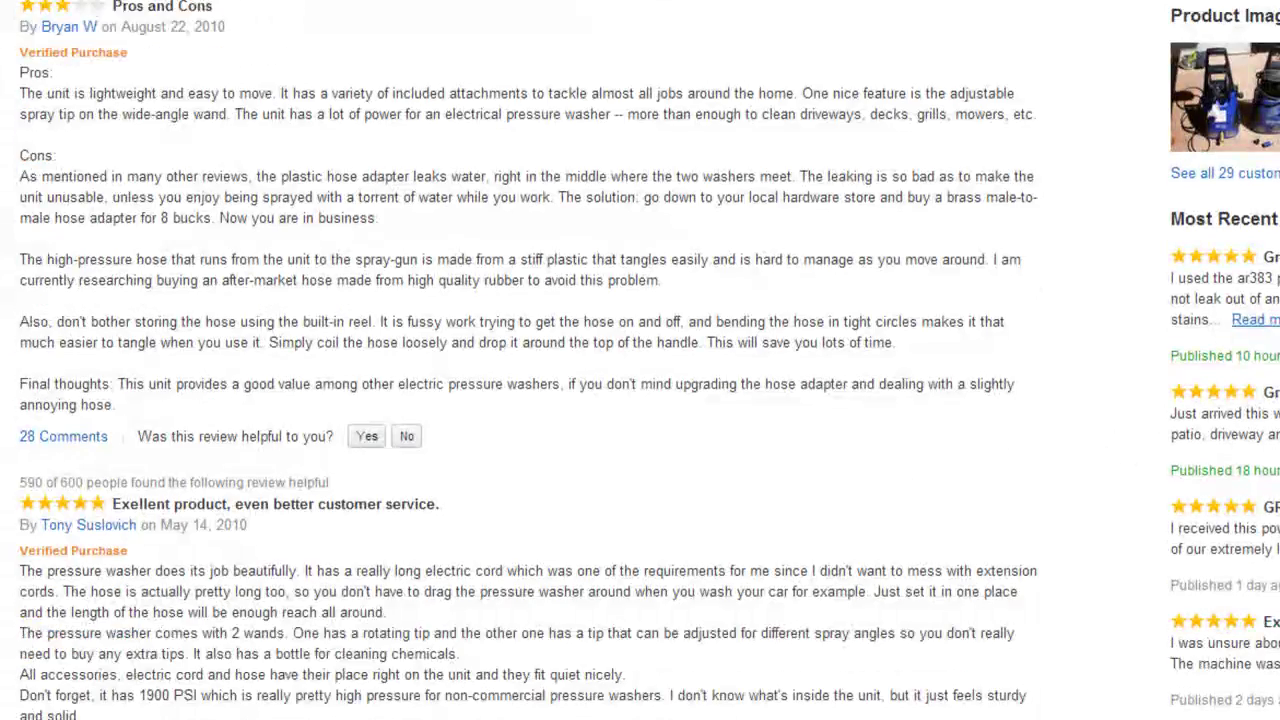
pyautogui.scroll(-1, 1270, 612)
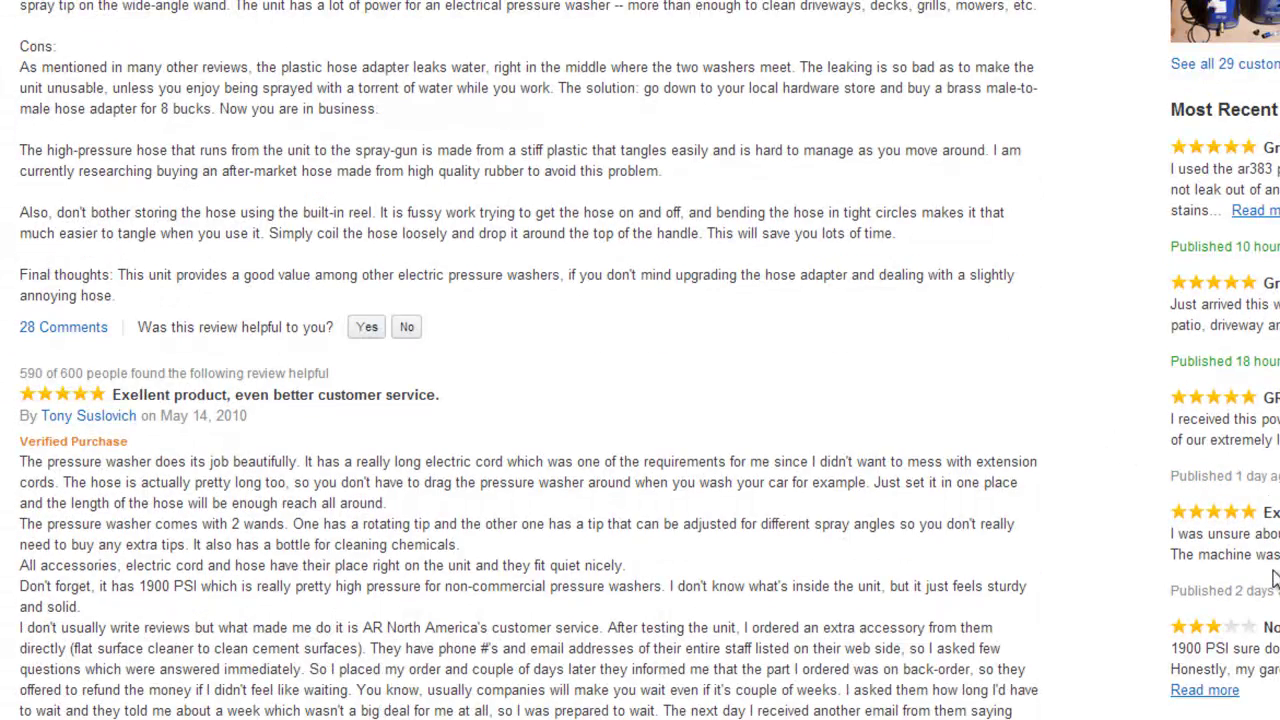
pyautogui.scroll(5, 1120, 388)
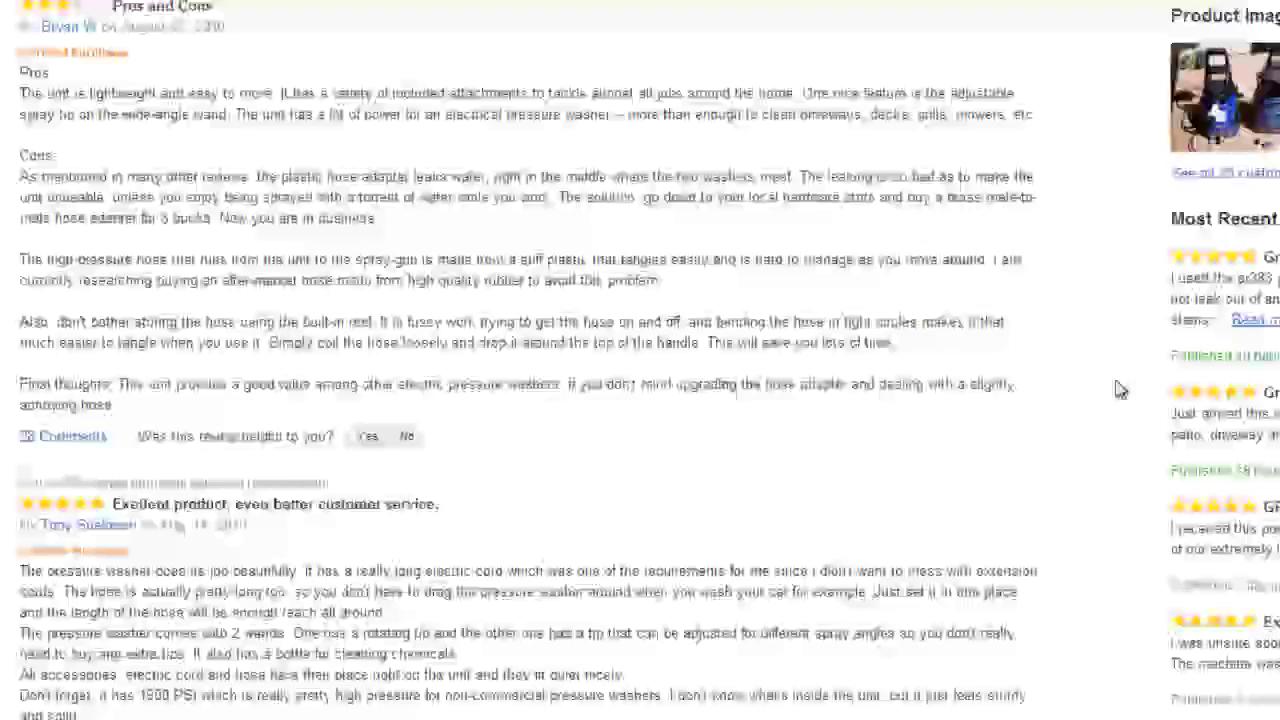
pyautogui.scroll(5, 1117, 390)
pyautogui.scroll(5, 1117, 390)
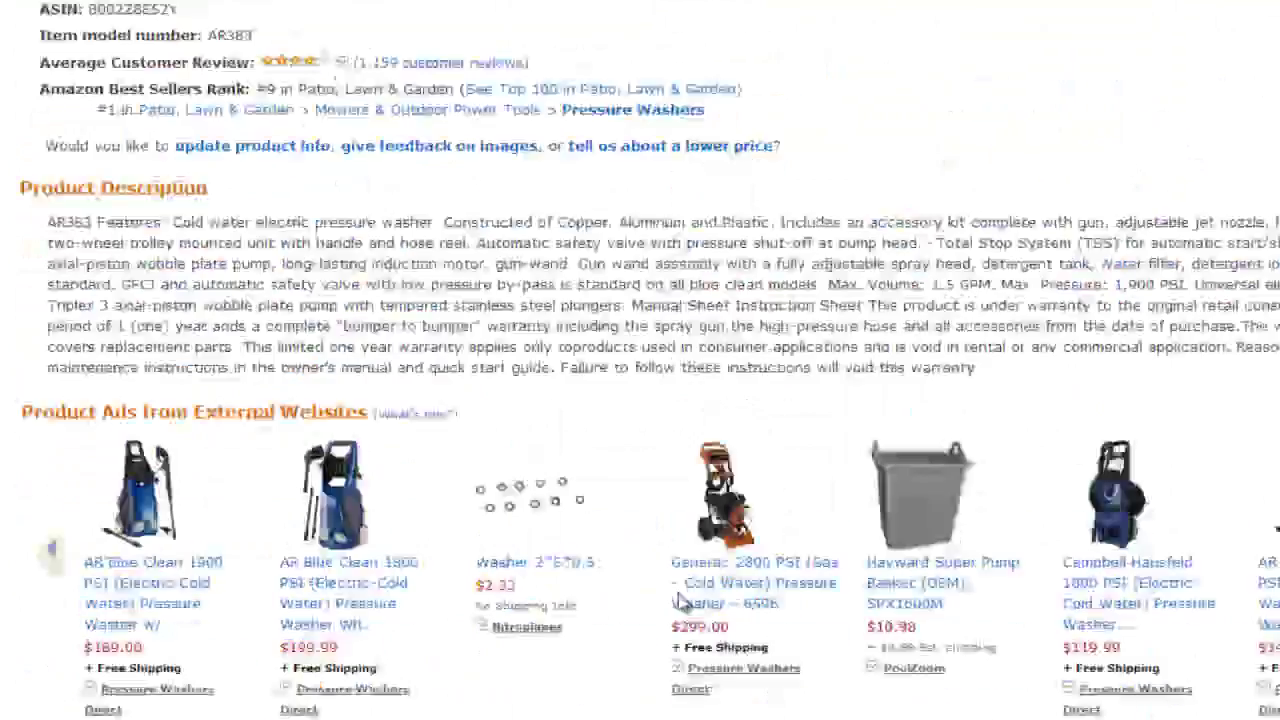
pyautogui.scroll(5, 678, 593)
pyautogui.scroll(5, 678, 593)
pyautogui.scroll(5, 678, 593)
pyautogui.scroll(2, 678, 593)
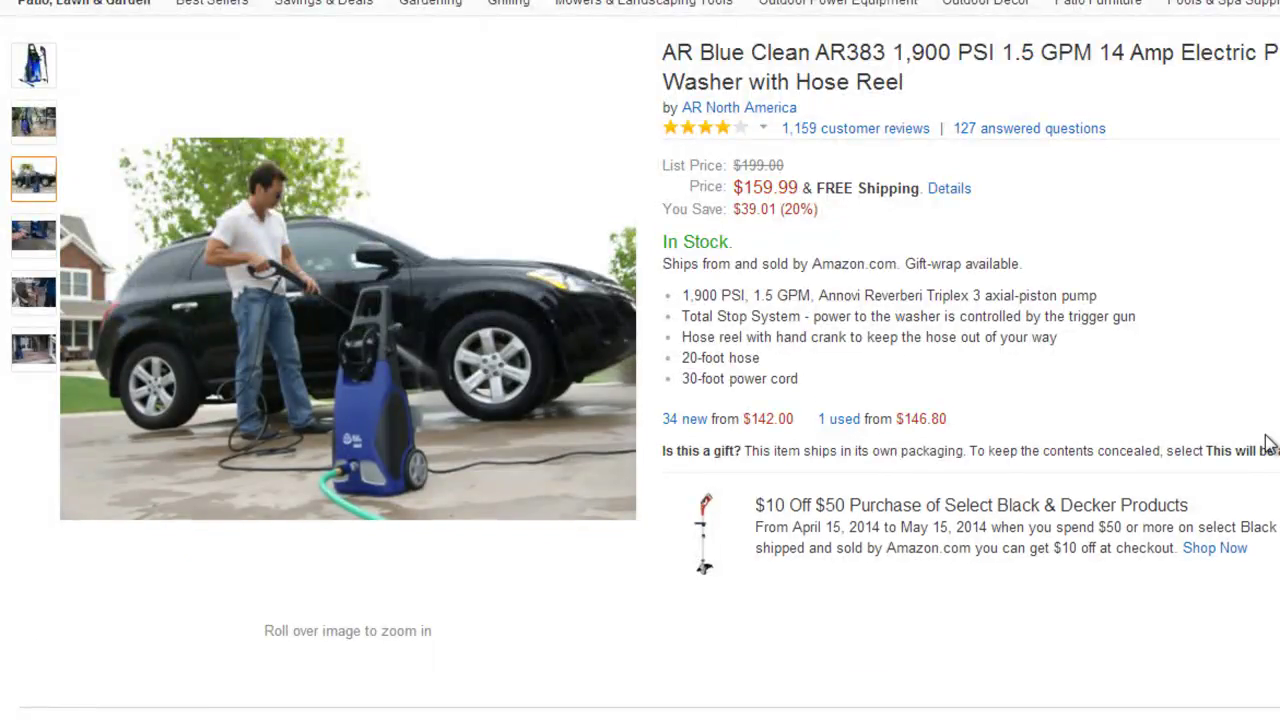
pyautogui.scroll(-5, 1251, 449)
pyautogui.scroll(-3, 1251, 449)
pyautogui.scroll(3, 1010, 467)
pyautogui.scroll(5, 1010, 467)
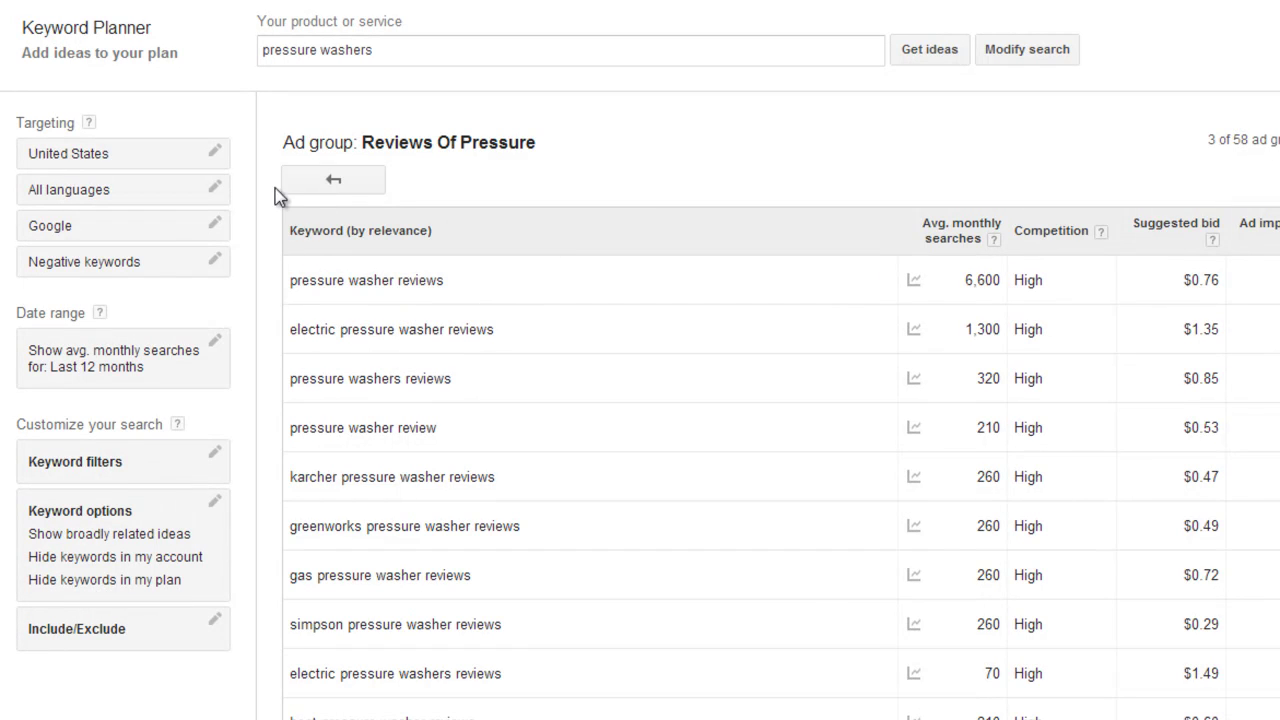
# Go back from the Reviews Of Pressure keywords to the pressure-washer ad group ideas.
pyautogui.click(345, 180)
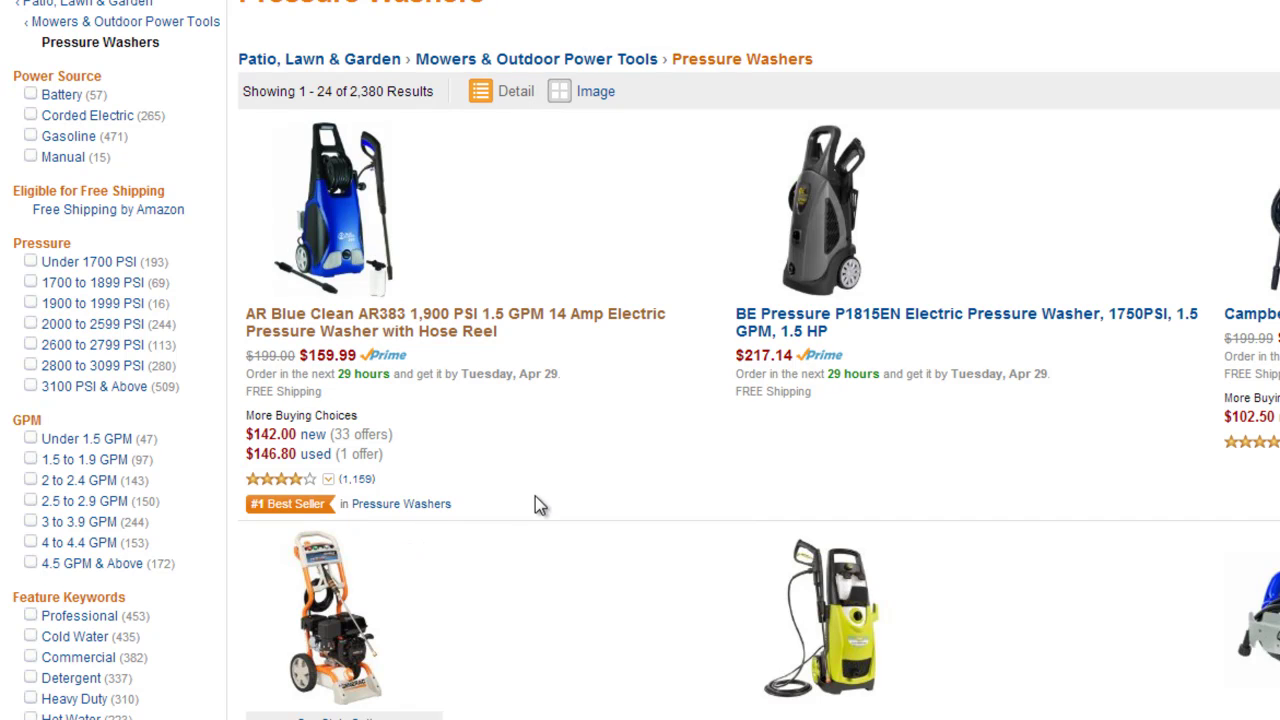
# Open the AR Blue Clean AR383 product page and select its model name for copying.
pyautogui.scroll(-2, 490, 495)
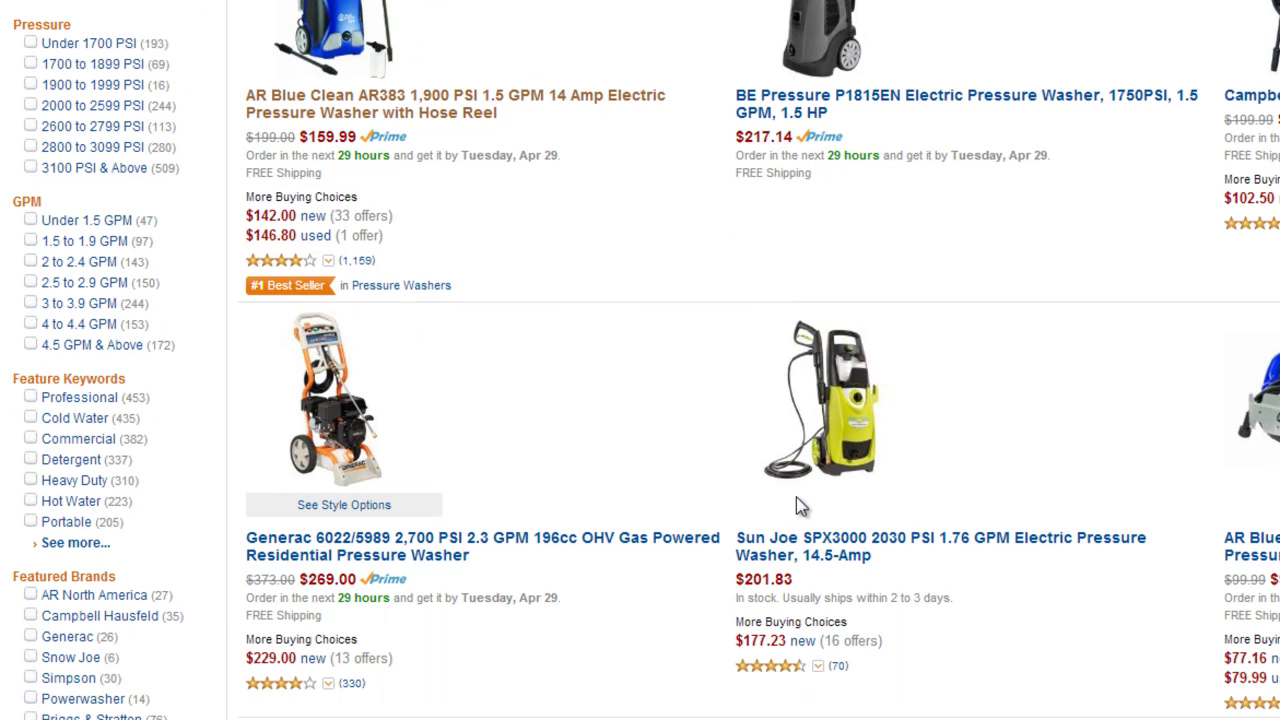
pyautogui.scroll(1, 540, 530)
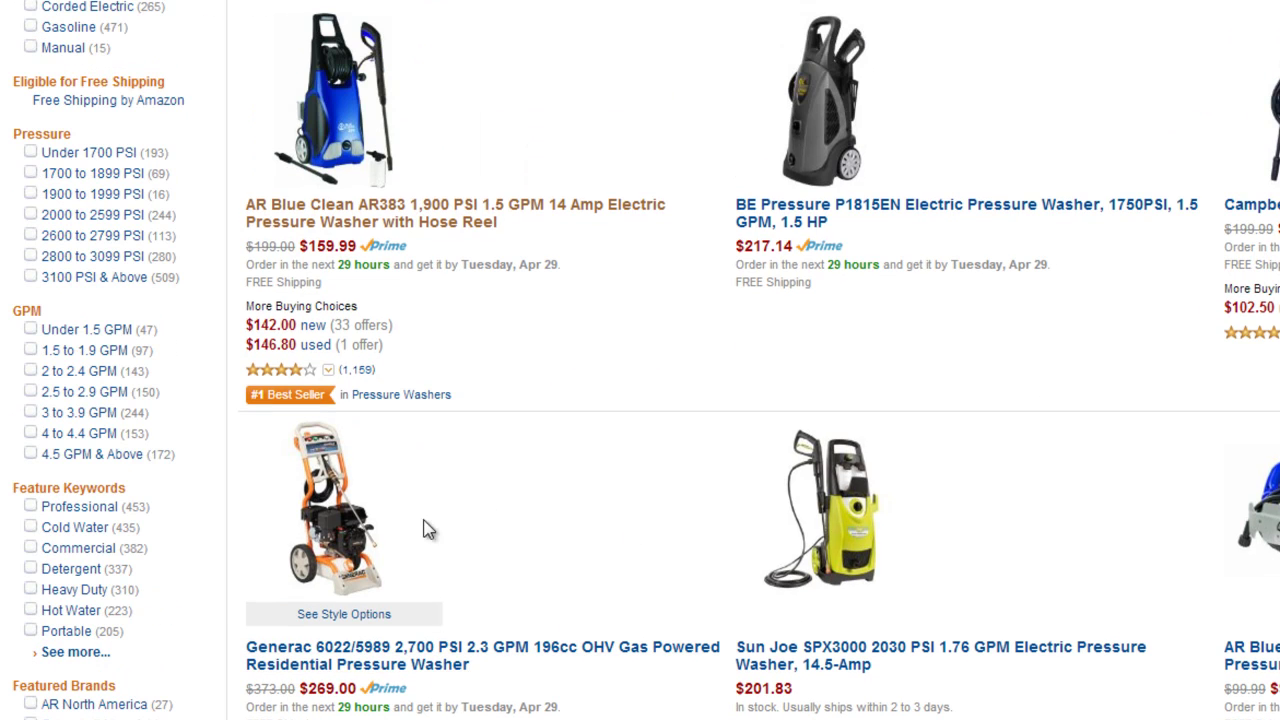
pyautogui.click(258, 212)
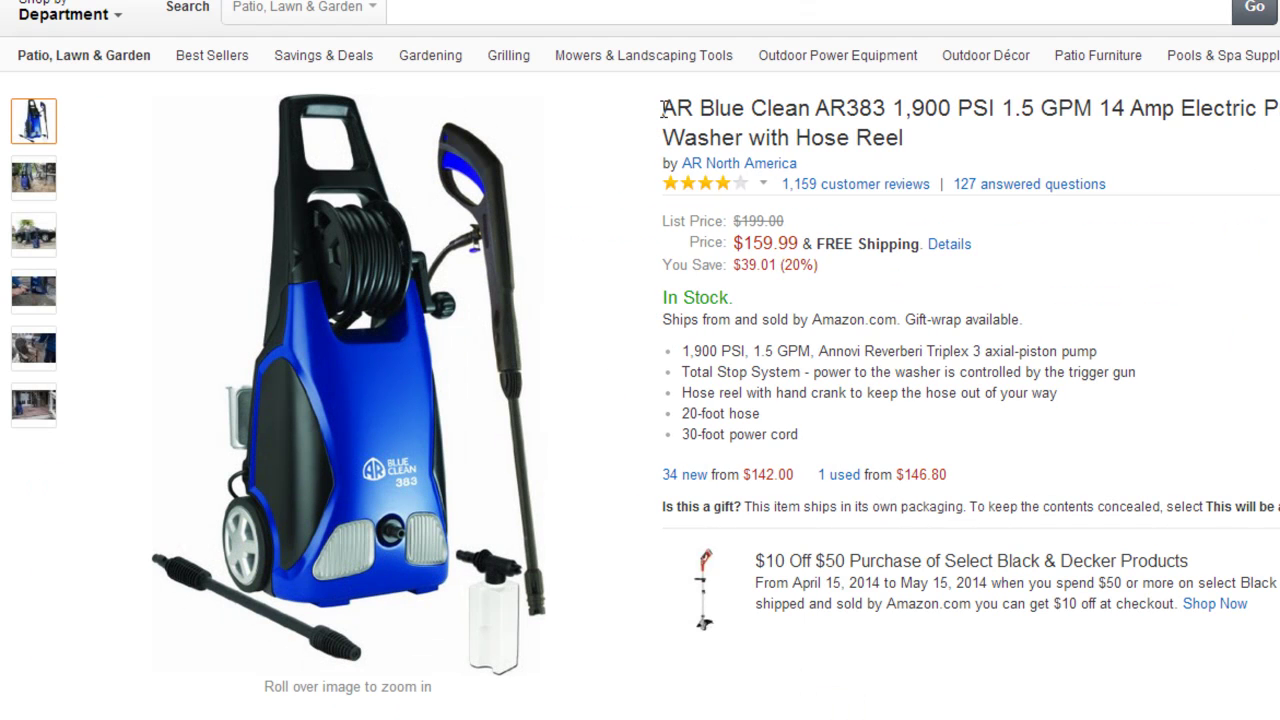
pyautogui.moveTo(662, 106)
pyautogui.mouseDown()
pyautogui.moveTo(790, 122)
pyautogui.moveTo(881, 108)
pyautogui.mouseUp()
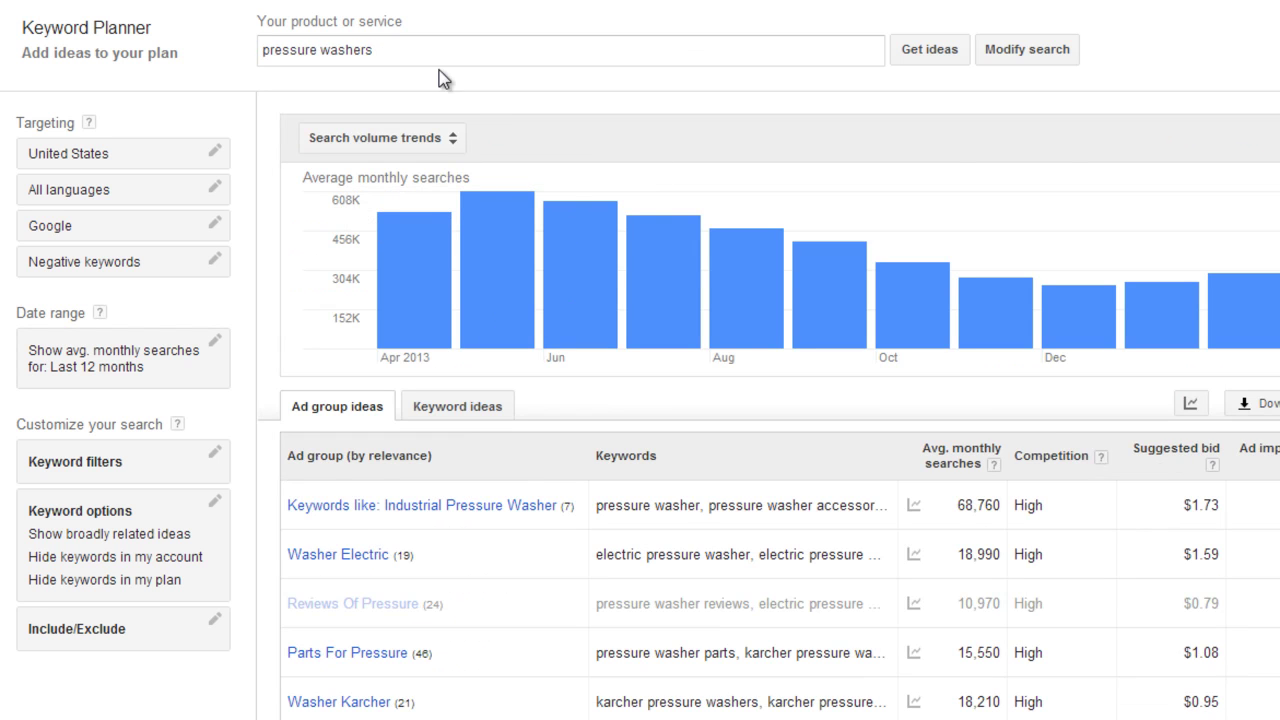
# Replace 'pressure washers' with 'AR Blue Clean AR383' and fetch new ad group ideas.
pyautogui.moveTo(443, 52); pyautogui.dragTo(175, 52)
pyautogui.write('AR Blue Clean AR383')
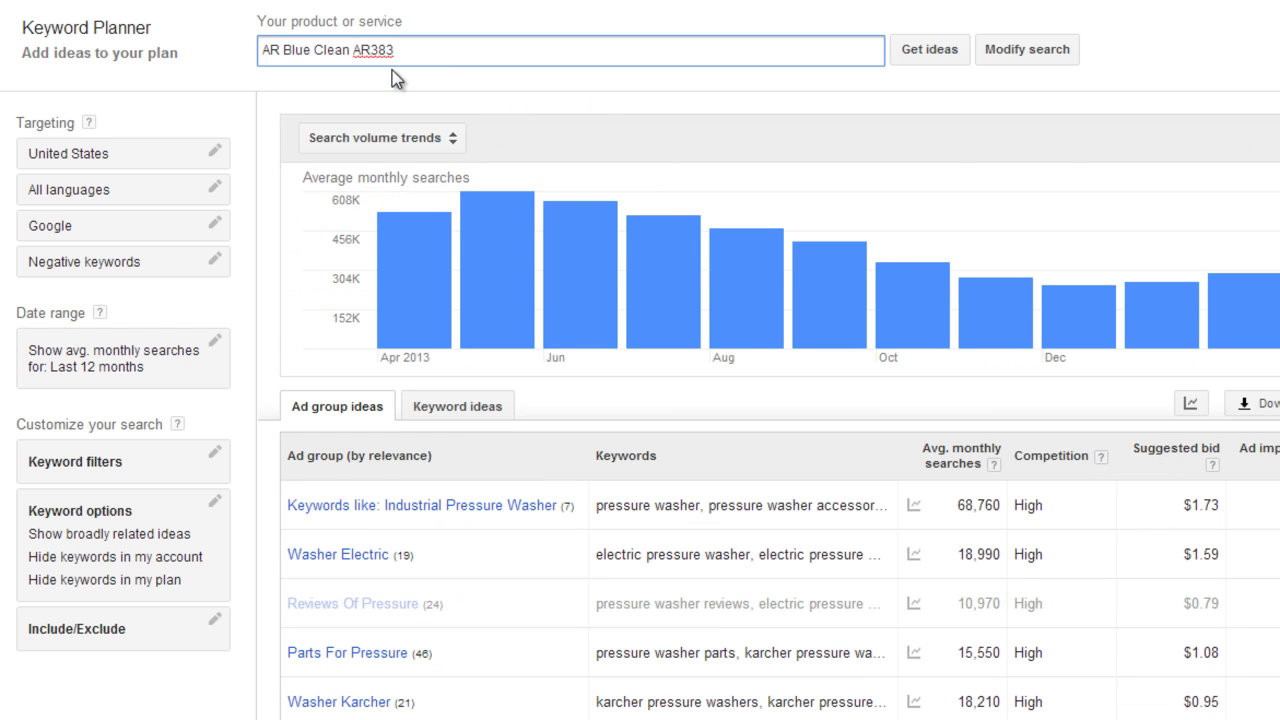
pyautogui.click(957, 52)
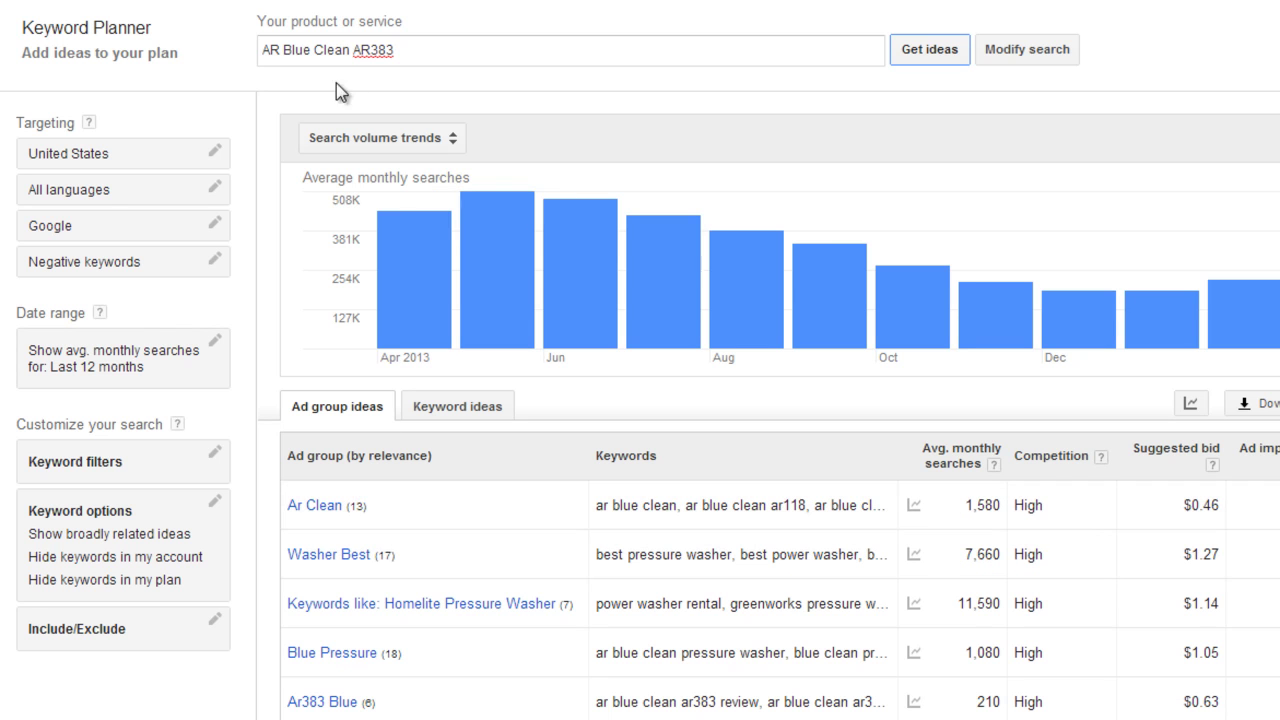
# Place the cursor after AR383 in the search field and select the title's remaining specs.
pyautogui.click(385, 58)
pyautogui.click(395, 60)
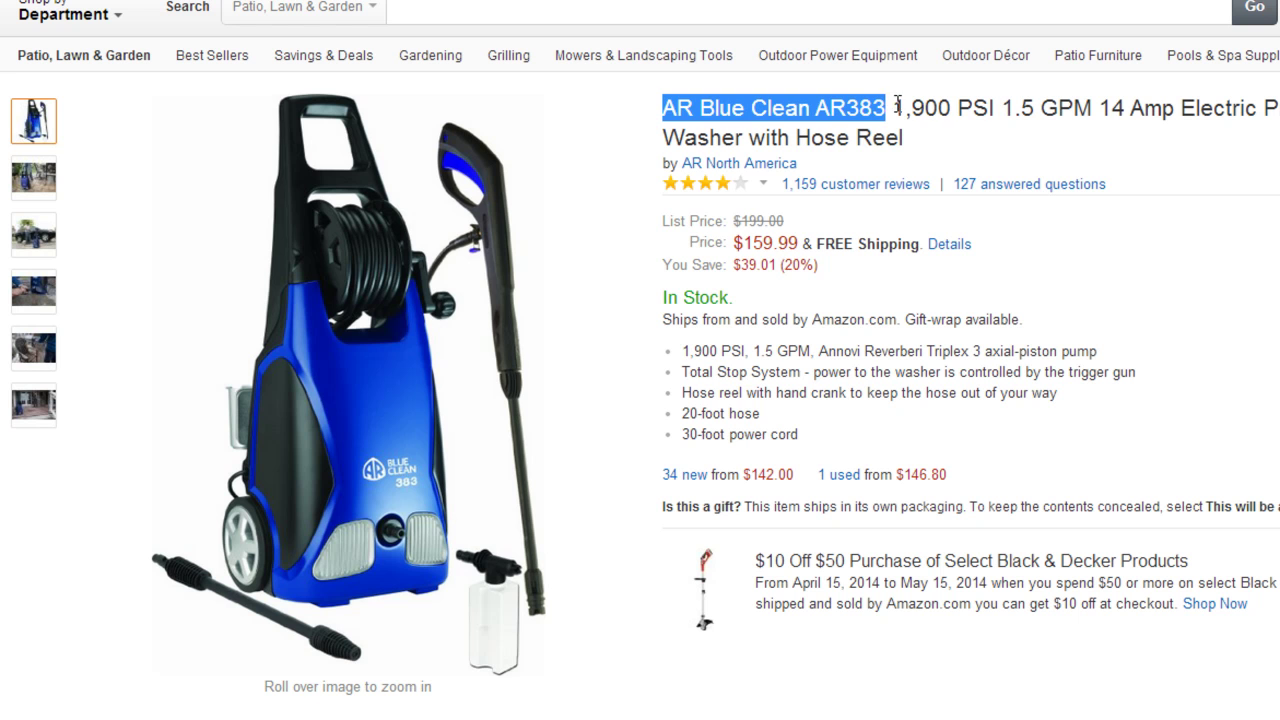
pyautogui.moveTo(899, 107); pyautogui.dragTo(1064, 126)
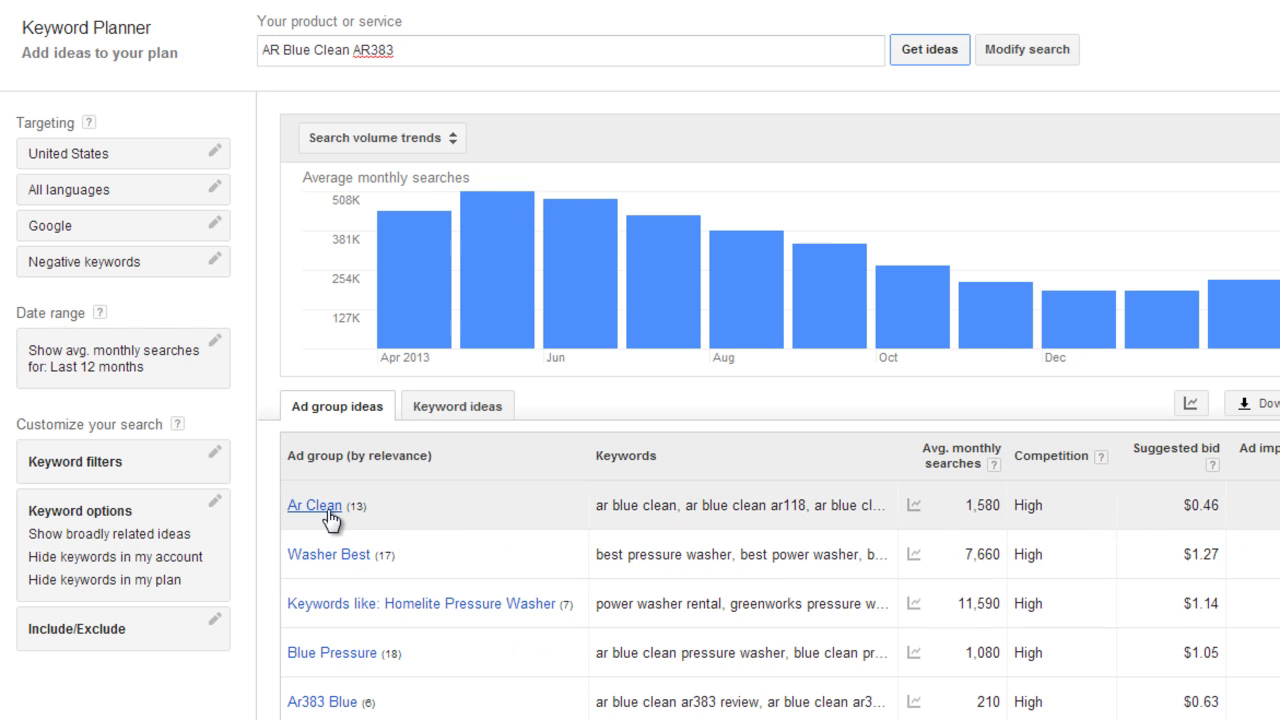
# Open the Ar Clean ad group and review its keywords' monthly search volumes.
pyautogui.click(330, 512)
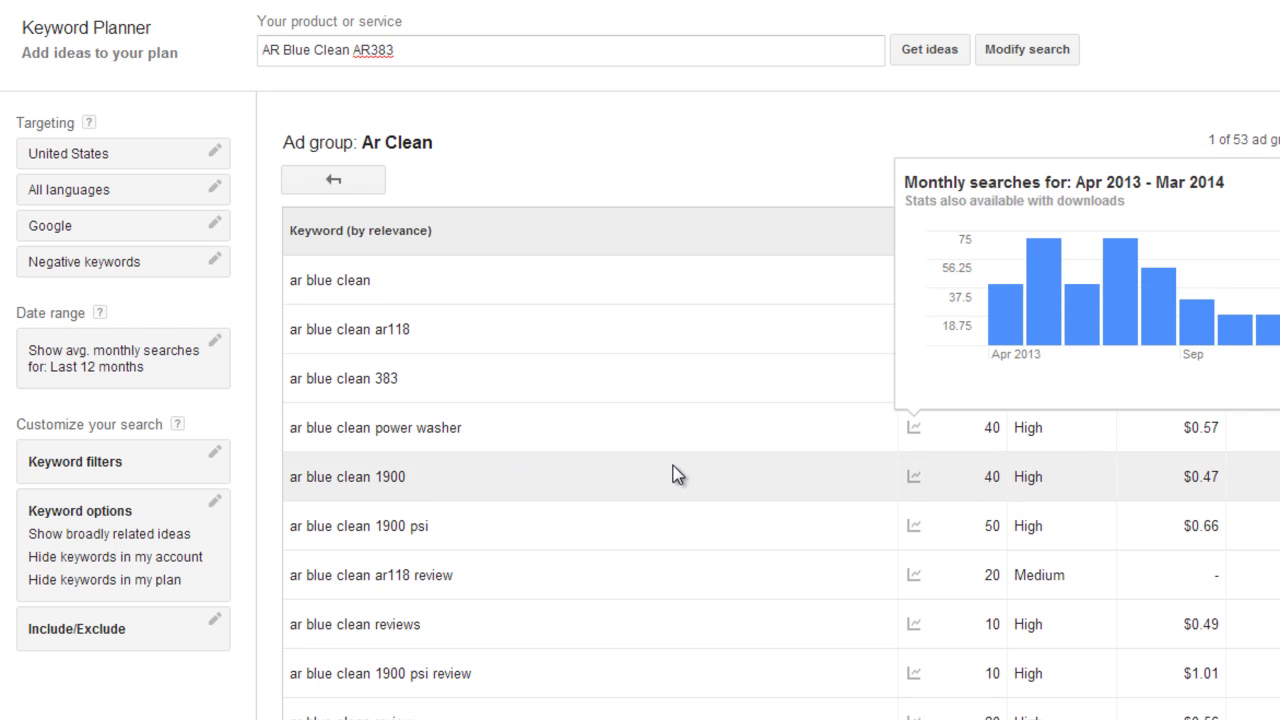
pyautogui.scroll(-1, 1009, 334)
pyautogui.scroll(-1, 760, 560)
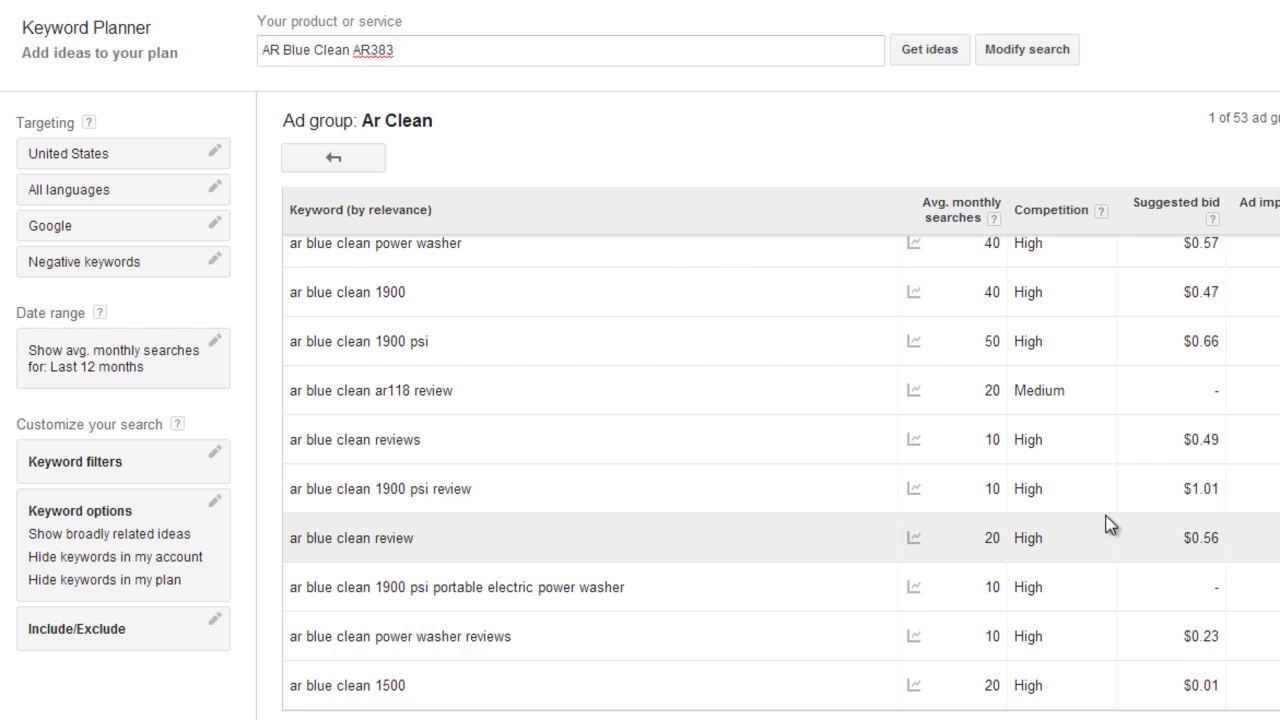
pyautogui.scroll(3, 1110, 525)
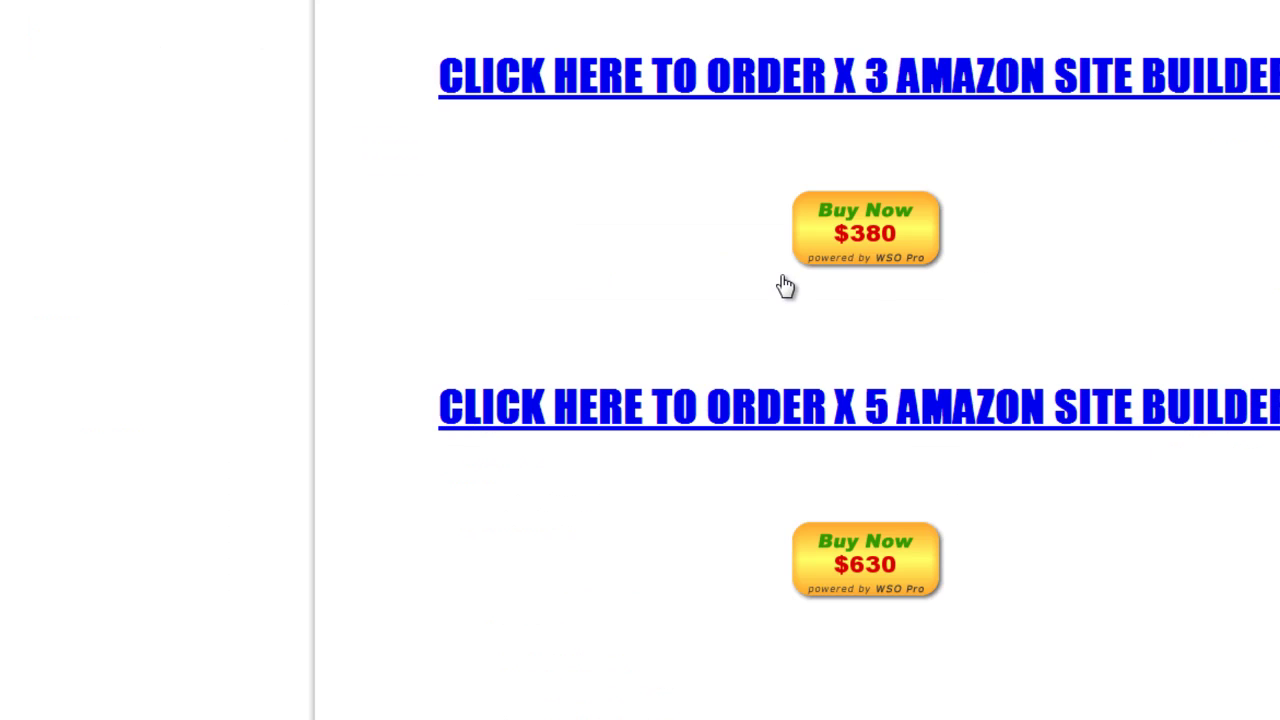
# Scroll the site-builder sales page through its $140, $380 and $630 buy options.
pyautogui.scroll(6, 543, 366)
pyautogui.scroll(-2, 326, 306)
pyautogui.scroll(-3, 209, 231)
pyautogui.scroll(-2, 212, 233)
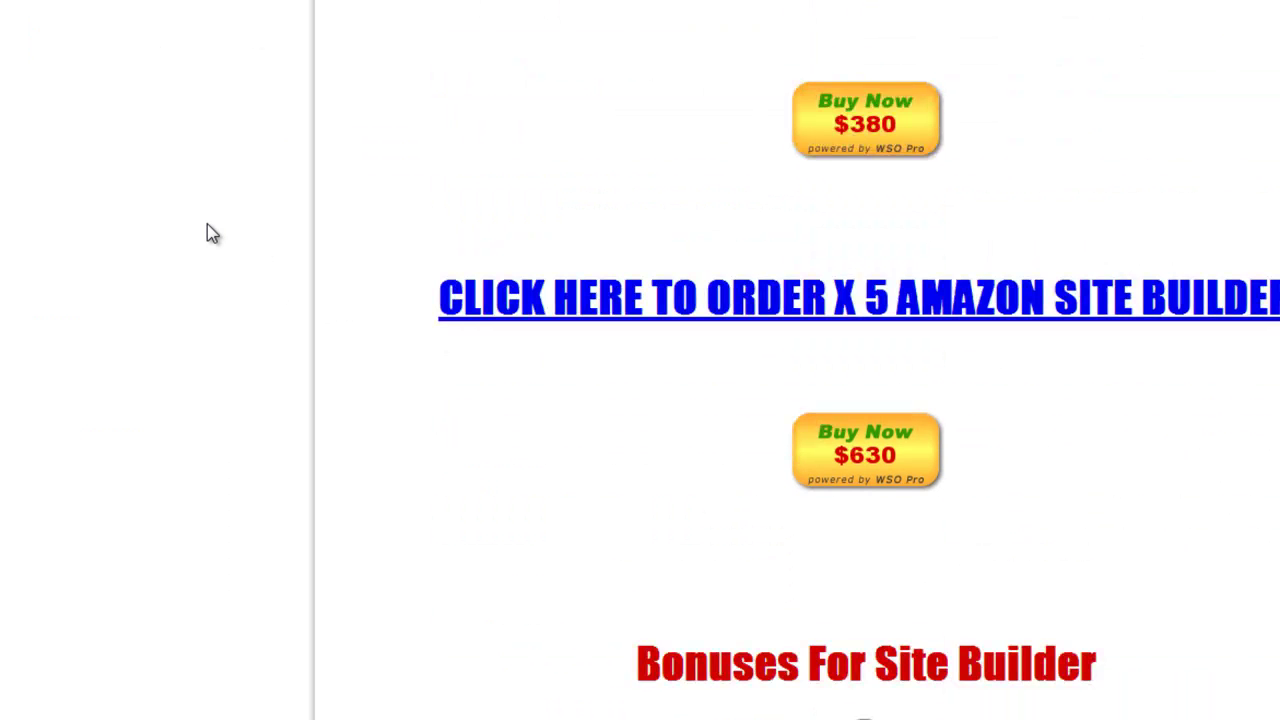
pyautogui.scroll(1, 207, 232)
pyautogui.scroll(1, 186, 231)
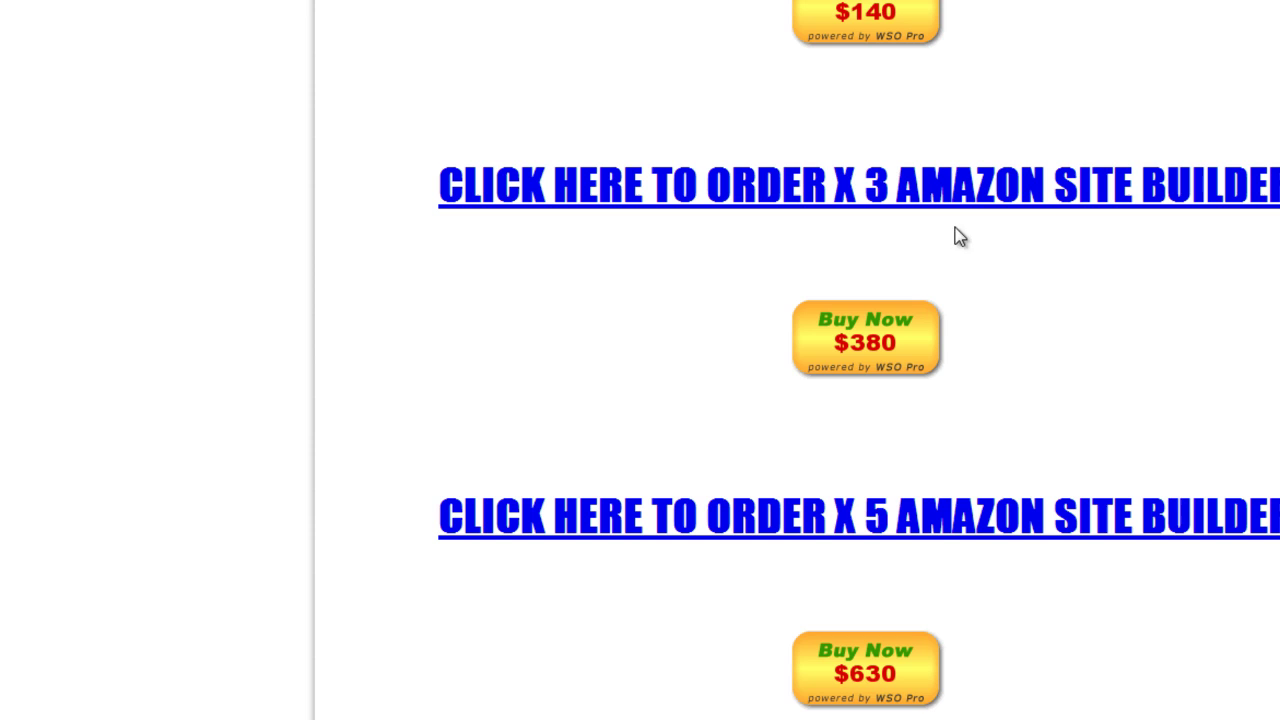